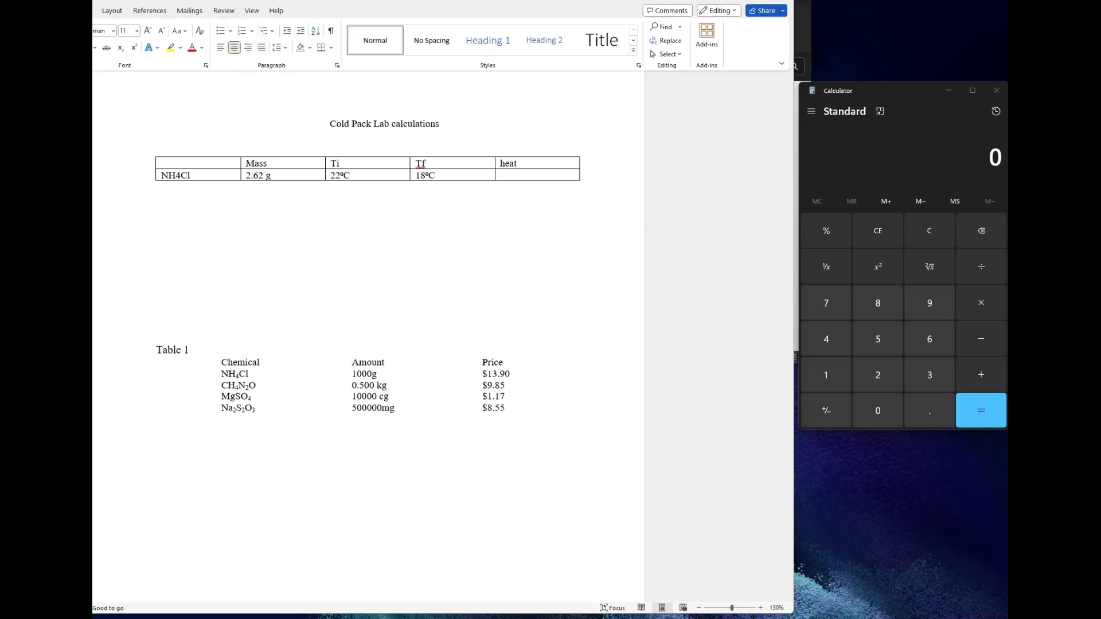
# Step: Handwrite the formula q = mcΔt below the NH4Cl data table with the red pen
pyautogui.click(80, 11)
pyautogui.click(56, 11)
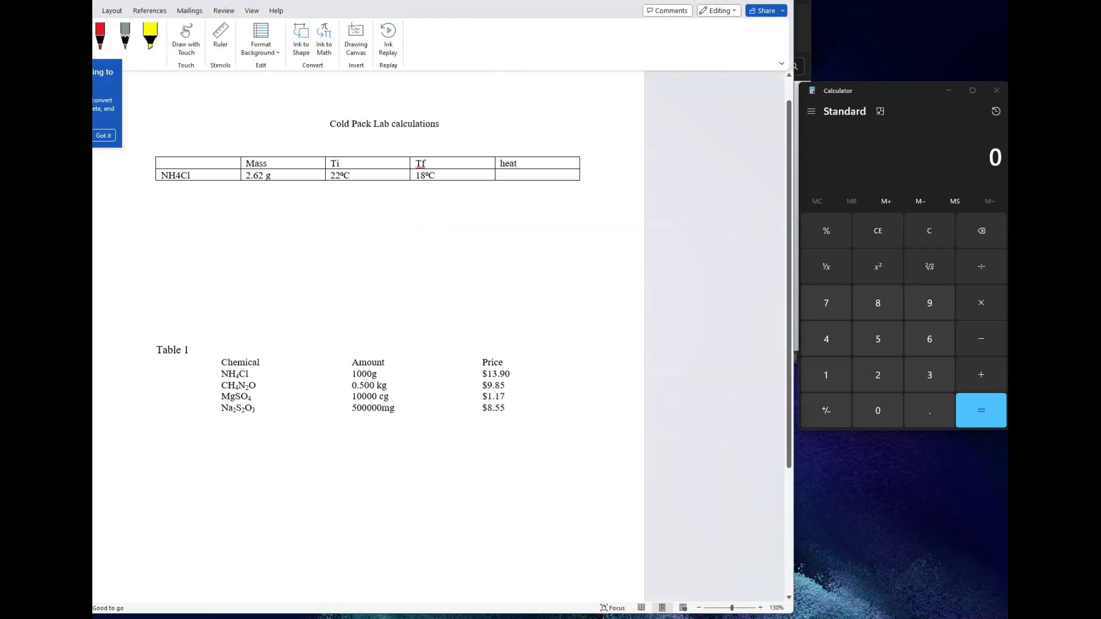
pyautogui.click(109, 30)
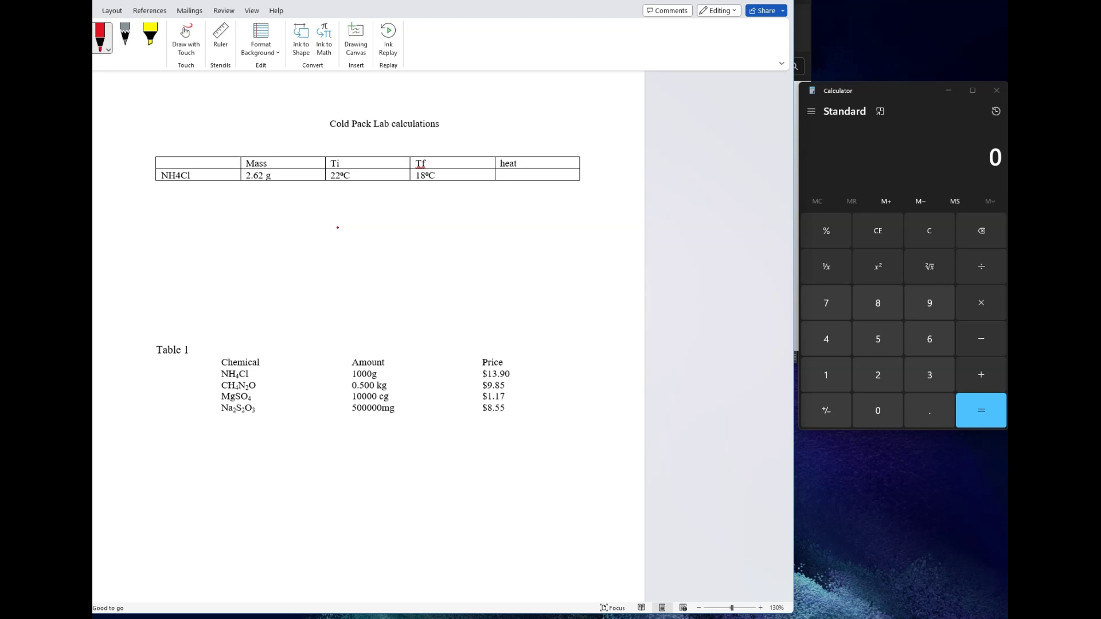
pyautogui.moveTo(204, 210); pyautogui.dragTo(205, 230)
pyautogui.moveTo(232, 216); pyautogui.dragTo(282, 220)
pyautogui.moveTo(274, 212); pyautogui.dragTo(288, 210)
# Step: Handwrite the solution mass above the data table as 25 mL × 1 g/1 mL = 25 g + 2.62 g, crossing out the mL units
pyautogui.moveTo(295, 141); pyautogui.dragTo(304, 149)
pyautogui.moveTo(312, 144)
pyautogui.mouseDown()
pyautogui.moveTo(374, 140)
pyautogui.moveTo(371, 150)
pyautogui.moveTo(386, 155)
pyautogui.mouseUp()
pyautogui.moveTo(383, 141)
pyautogui.mouseDown()
pyautogui.moveTo(370, 157)
pyautogui.moveTo(318, 152)
pyautogui.mouseUp()
pyautogui.moveTo(405, 134)
pyautogui.mouseDown()
pyautogui.moveTo(430, 148)
pyautogui.moveTo(453, 137)
pyautogui.mouseUp()
pyautogui.moveTo(448, 132); pyautogui.dragTo(496, 139)
pyautogui.click(466, 139)
pyautogui.moveTo(501, 127); pyautogui.dragTo(493, 145)
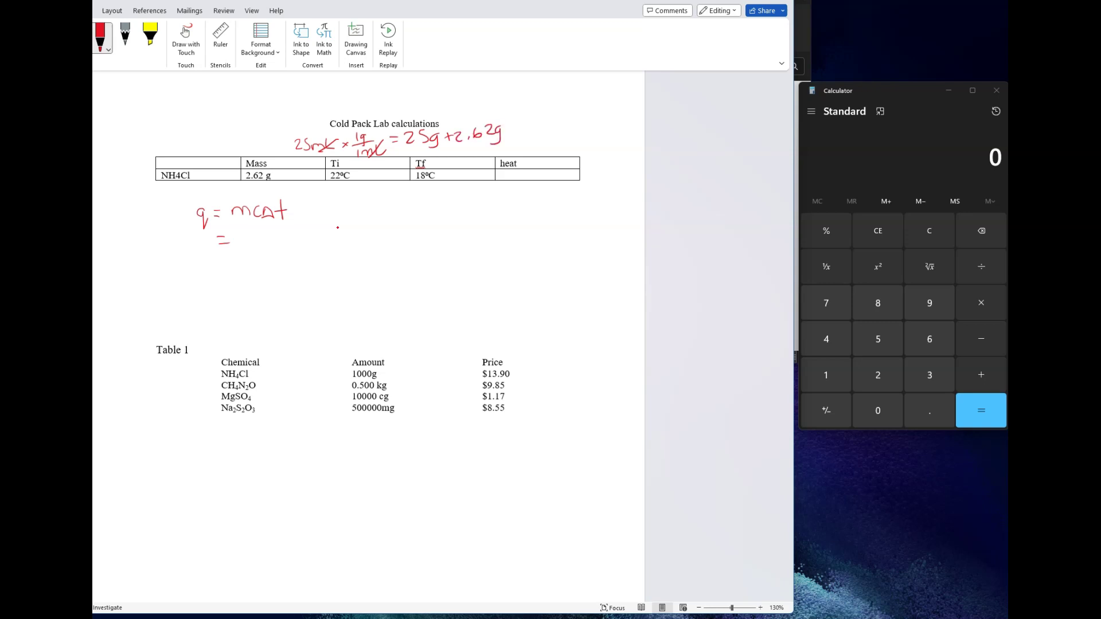
# Step: Write the substituted values = 27.62 g (4.18)(18−22) under the heat formula
pyautogui.moveTo(245, 237)
pyautogui.mouseDown()
pyautogui.moveTo(273, 249)
pyautogui.moveTo(290, 237)
pyautogui.moveTo(280, 250)
pyautogui.mouseUp()
pyautogui.click(264, 243)
pyautogui.moveTo(306, 225)
pyautogui.mouseDown()
pyautogui.moveTo(303, 245)
pyautogui.moveTo(332, 230)
pyautogui.moveTo(350, 243)
pyautogui.mouseUp()
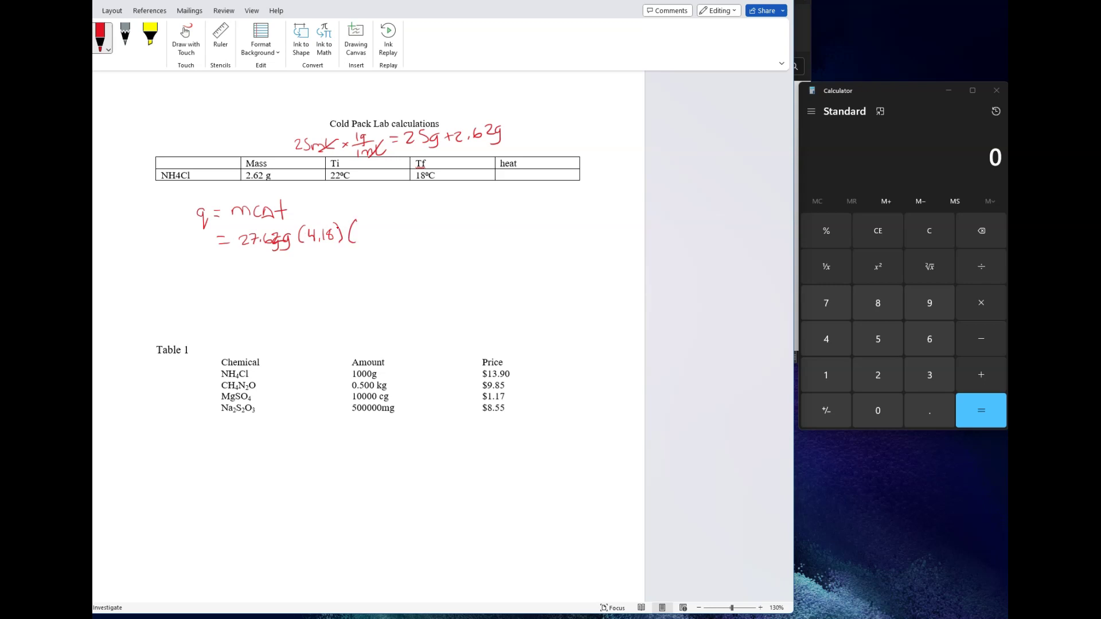
pyautogui.moveTo(375, 225)
pyautogui.mouseDown()
pyautogui.moveTo(368, 232)
pyautogui.moveTo(384, 231)
pyautogui.mouseUp()
pyautogui.moveTo(386, 227); pyautogui.dragTo(394, 236)
pyautogui.moveTo(395, 227); pyautogui.dragTo(406, 238)
pyautogui.moveTo(402, 218); pyautogui.dragTo(404, 241)
# Step: Add the simplified line = 27.62 g (4.18)(−4) beneath the substituted heat equation
pyautogui.moveTo(254, 264)
pyautogui.mouseDown()
pyautogui.moveTo(263, 275)
pyautogui.moveTo(299, 270)
pyautogui.moveTo(301, 281)
pyautogui.moveTo(326, 270)
pyautogui.mouseUp()
pyautogui.moveTo(330, 259); pyautogui.dragTo(329, 272)
pyautogui.moveTo(337, 258); pyautogui.dragTo(342, 269)
pyautogui.moveTo(352, 255)
pyautogui.mouseDown()
pyautogui.moveTo(353, 271)
pyautogui.moveTo(384, 262)
pyautogui.moveTo(390, 273)
pyautogui.mouseUp()
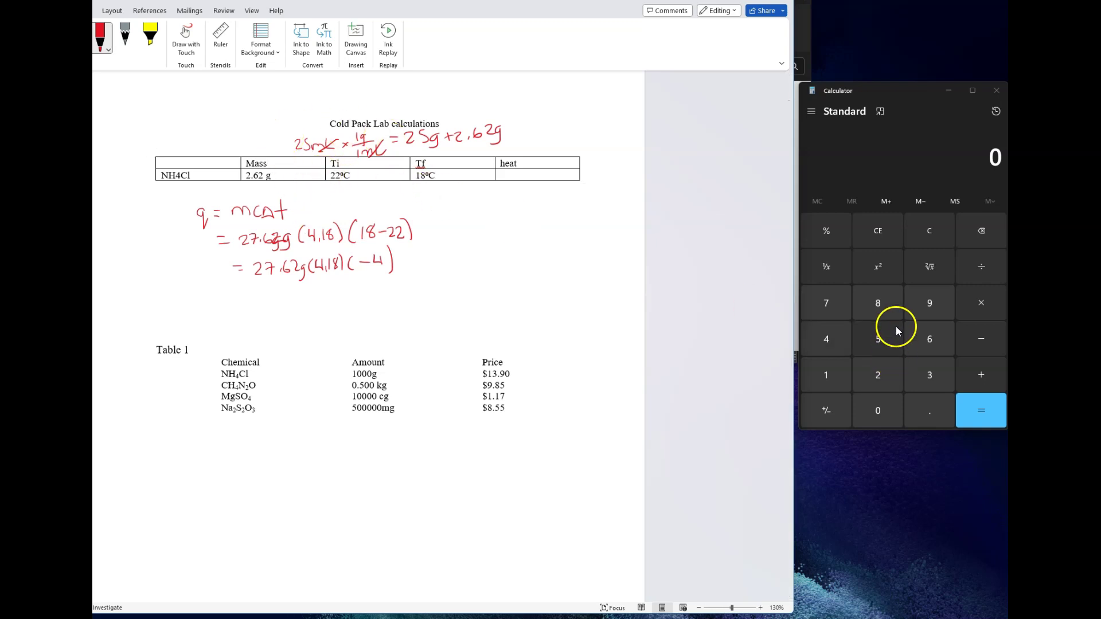
# Step: Compute 27.62 × 4.18 × −4 in Calculator
pyautogui.click(886, 375)
pyautogui.click(834, 313)
pyautogui.click(922, 412)
pyautogui.click(930, 348)
pyautogui.click(883, 370)
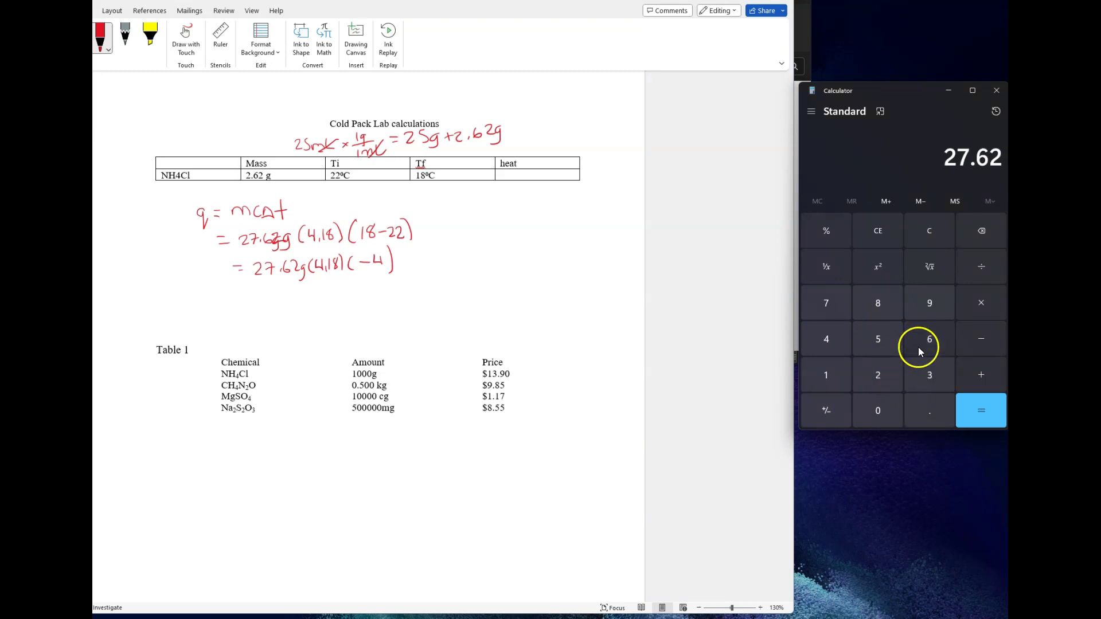
pyautogui.click(995, 310)
pyautogui.click(820, 335)
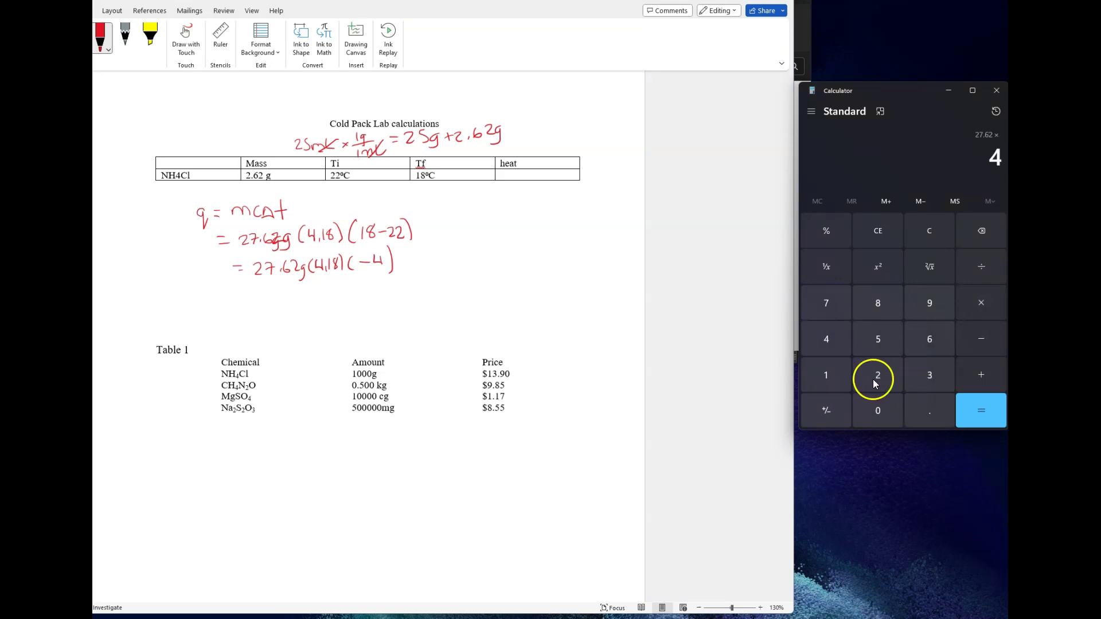
pyautogui.click(934, 423)
pyautogui.click(814, 365)
pyautogui.click(865, 307)
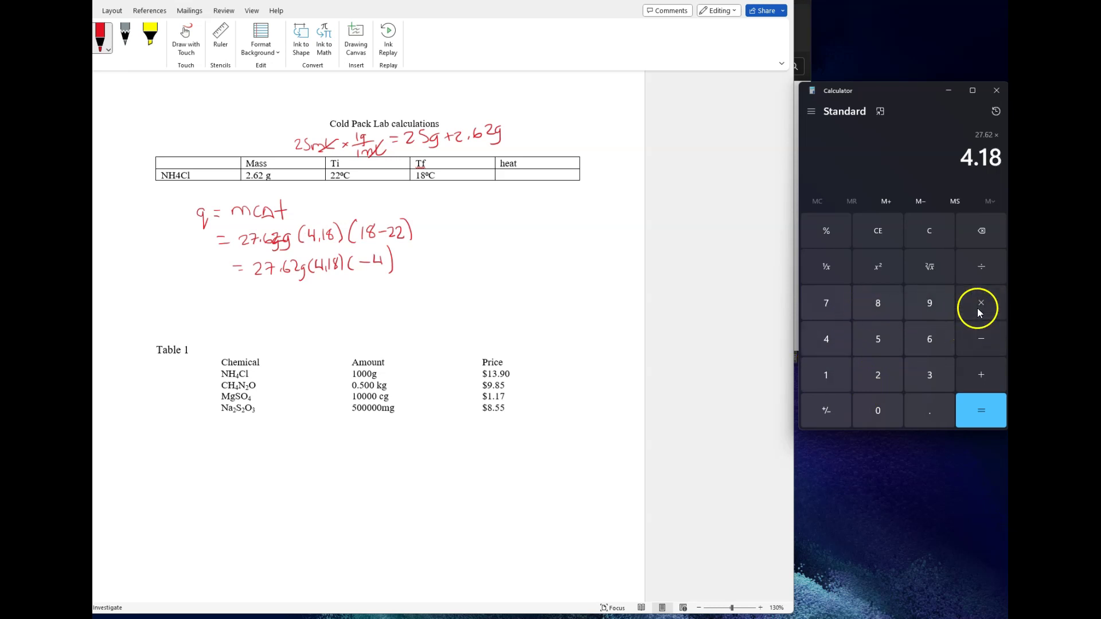
pyautogui.click(980, 313)
pyautogui.click(824, 339)
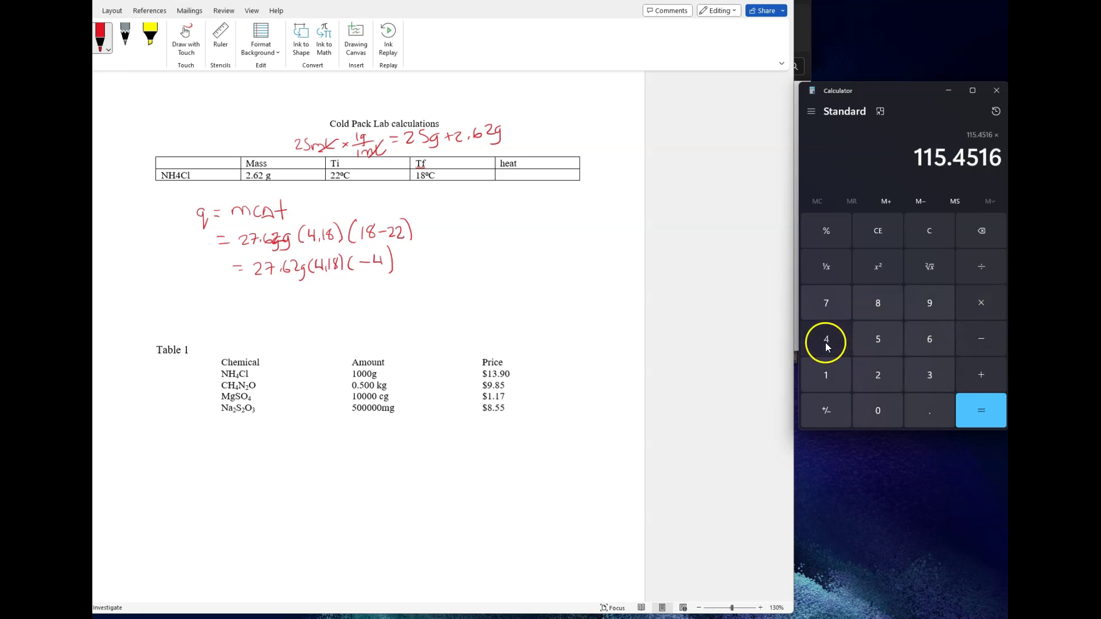
pyautogui.click(818, 415)
pyautogui.click(985, 419)
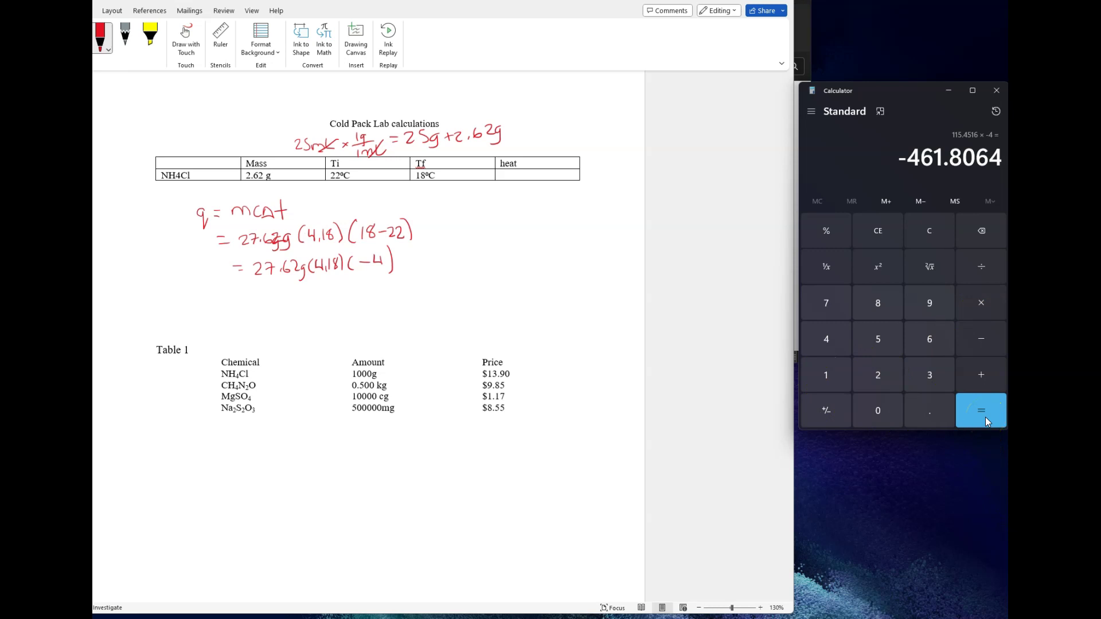
# Step: In the Word document, write = −461.81 J under the heat equation, followed by a boxed q chemical = 461.81 J
pyautogui.click(302, 138)
pyautogui.moveTo(240, 293); pyautogui.dragTo(282, 298)
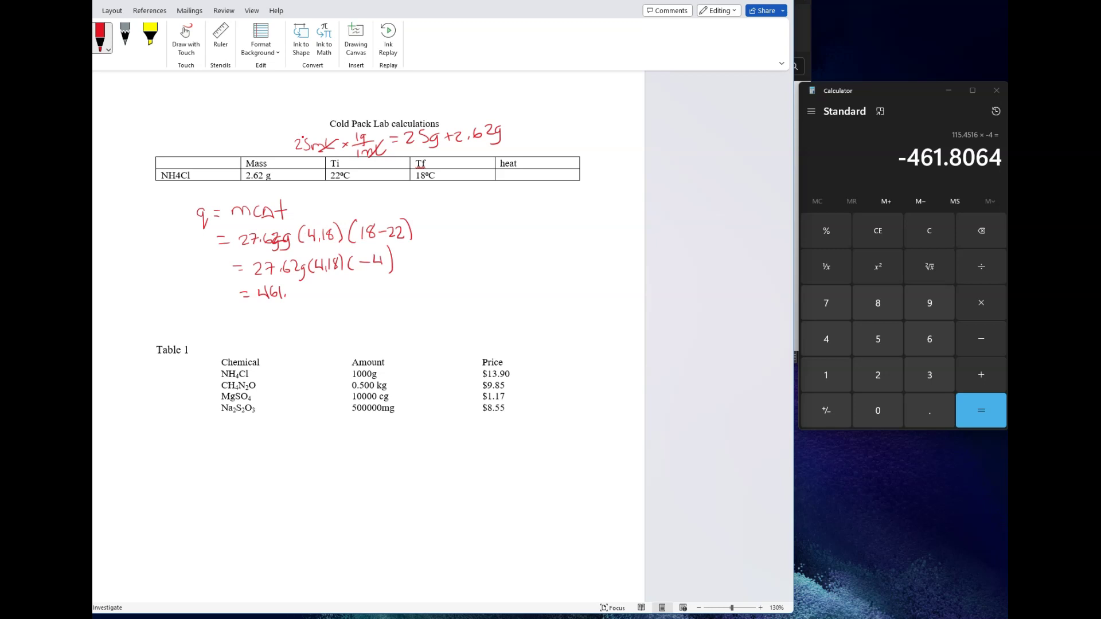
pyautogui.moveTo(296, 294); pyautogui.dragTo(311, 297)
pyautogui.click(800, 209)
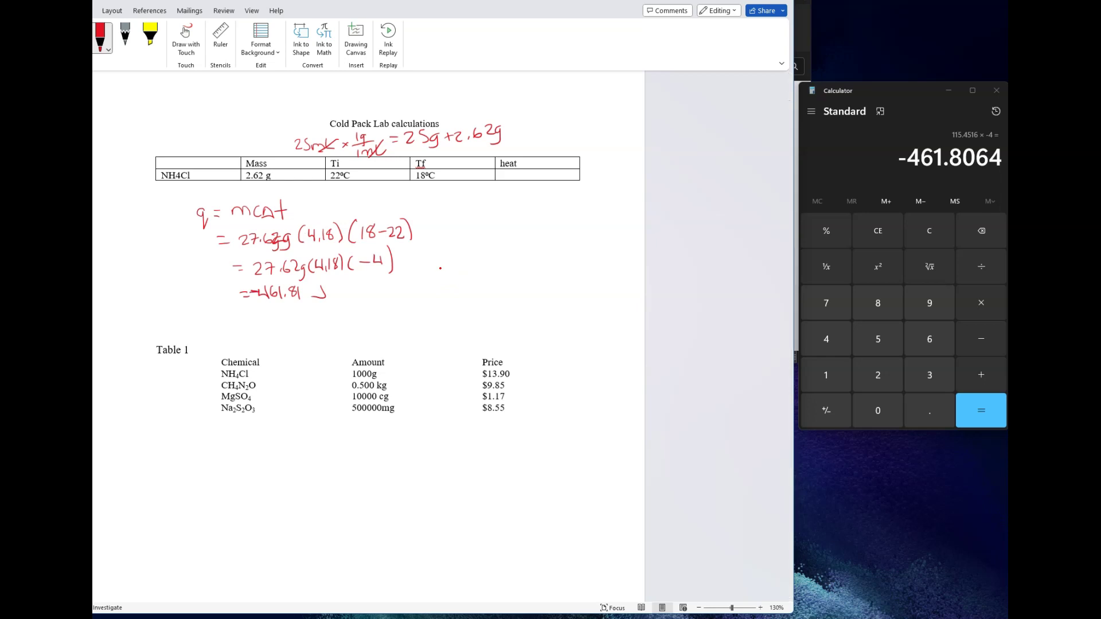
pyautogui.moveTo(259, 317)
pyautogui.mouseDown()
pyautogui.moveTo(356, 323)
pyautogui.moveTo(370, 310)
pyautogui.moveTo(383, 326)
pyautogui.moveTo(399, 306)
pyautogui.moveTo(357, 332)
pyautogui.moveTo(339, 308)
pyautogui.moveTo(334, 329)
pyautogui.moveTo(351, 331)
pyautogui.mouseUp()
pyautogui.click(360, 323)
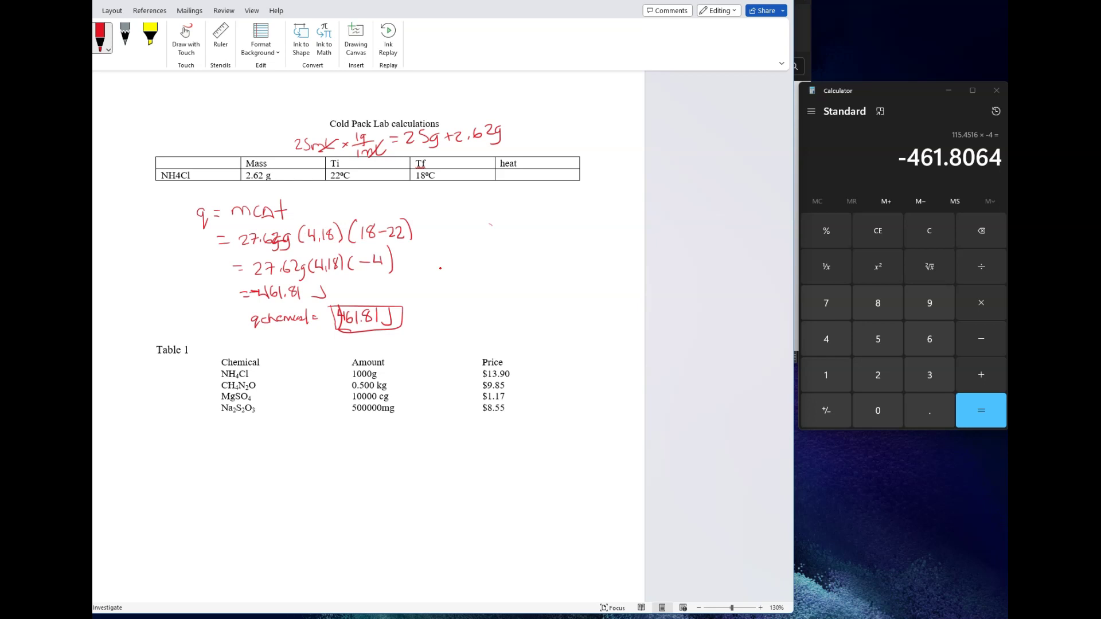
# Step: Set up the heat per gram beside the heat calculation as q/g = 461.81 J / 2.62 g
pyautogui.moveTo(494, 208)
pyautogui.mouseDown()
pyautogui.moveTo(491, 221)
pyautogui.moveTo(503, 217)
pyautogui.moveTo(488, 237)
pyautogui.mouseUp()
pyautogui.moveTo(541, 197); pyautogui.dragTo(547, 205)
pyautogui.moveTo(566, 198)
pyautogui.mouseDown()
pyautogui.moveTo(565, 207)
pyautogui.moveTo(592, 210)
pyautogui.mouseUp()
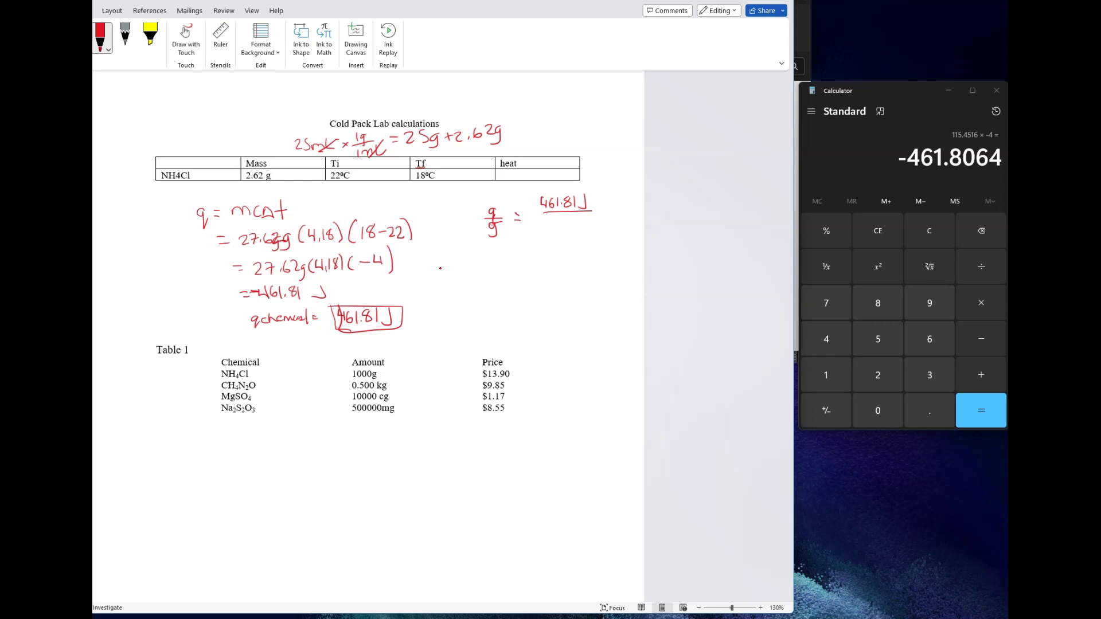
pyautogui.moveTo(549, 222); pyautogui.dragTo(583, 238)
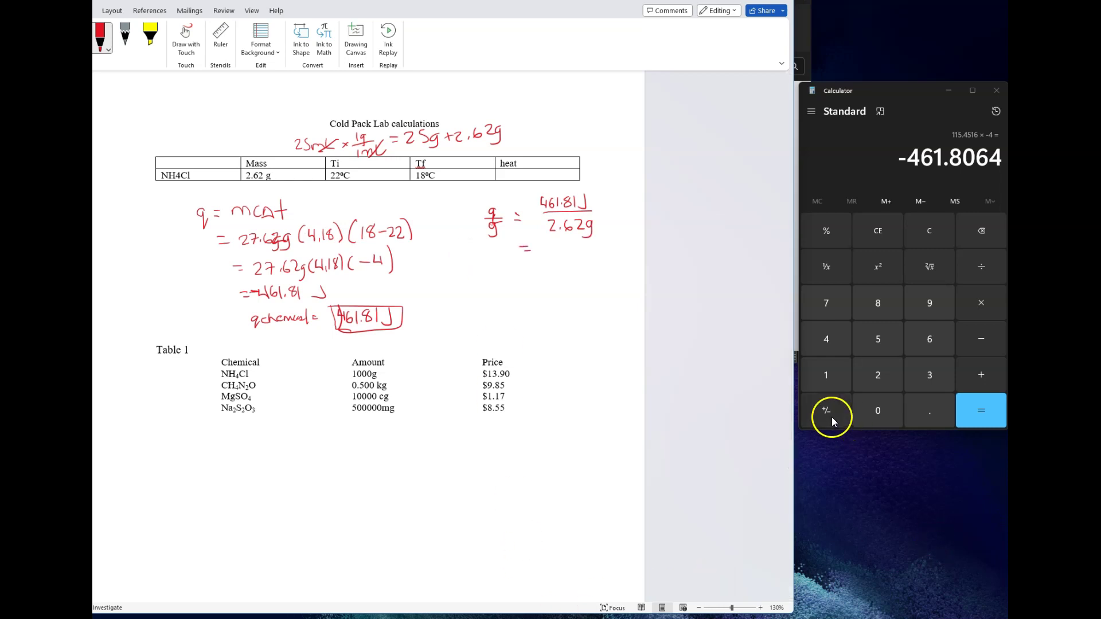
# Step: Make the Calculator result positive, divide it by 2.62, and write = 176.26 J/g under the heat-per-gram fraction
pyautogui.click(827, 411)
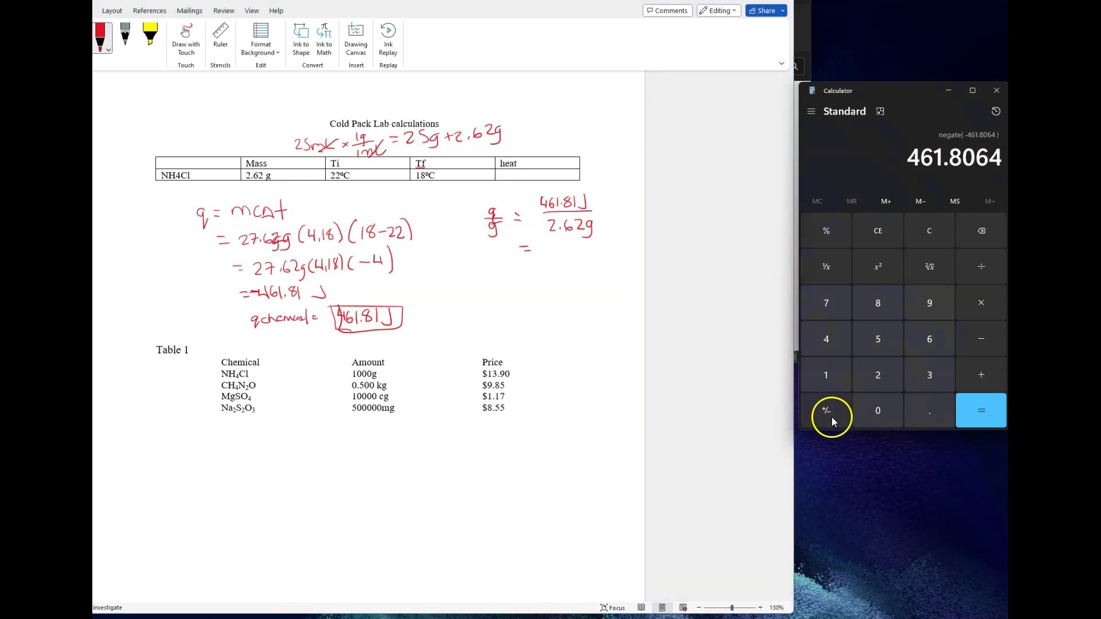
pyautogui.click(974, 267)
pyautogui.click(877, 374)
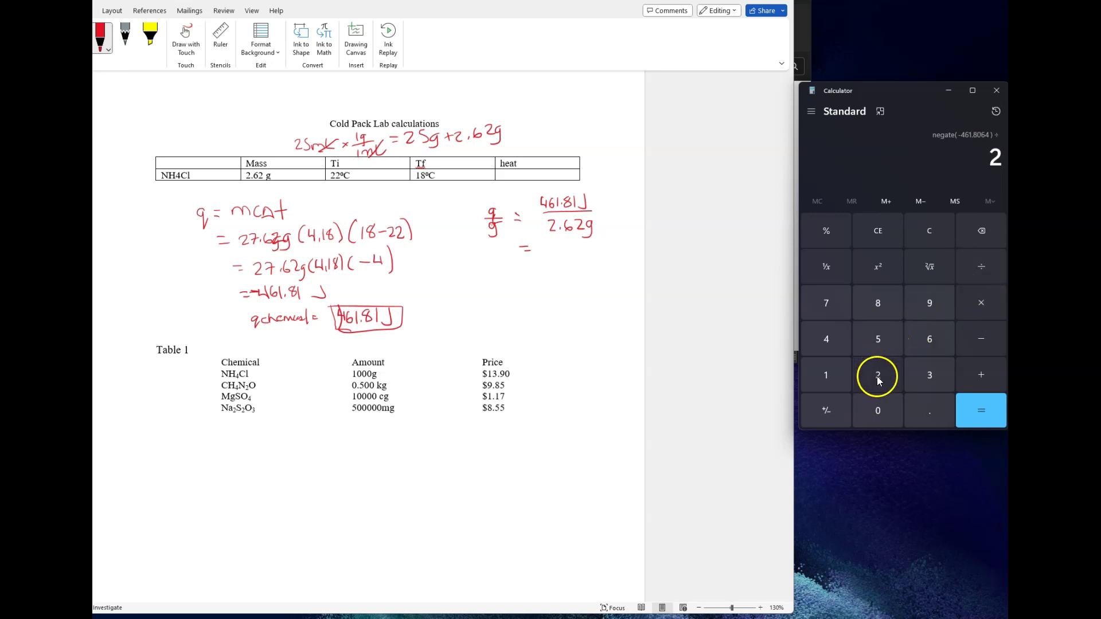
pyautogui.click(916, 410)
pyautogui.click(929, 340)
pyautogui.click(874, 377)
pyautogui.click(978, 410)
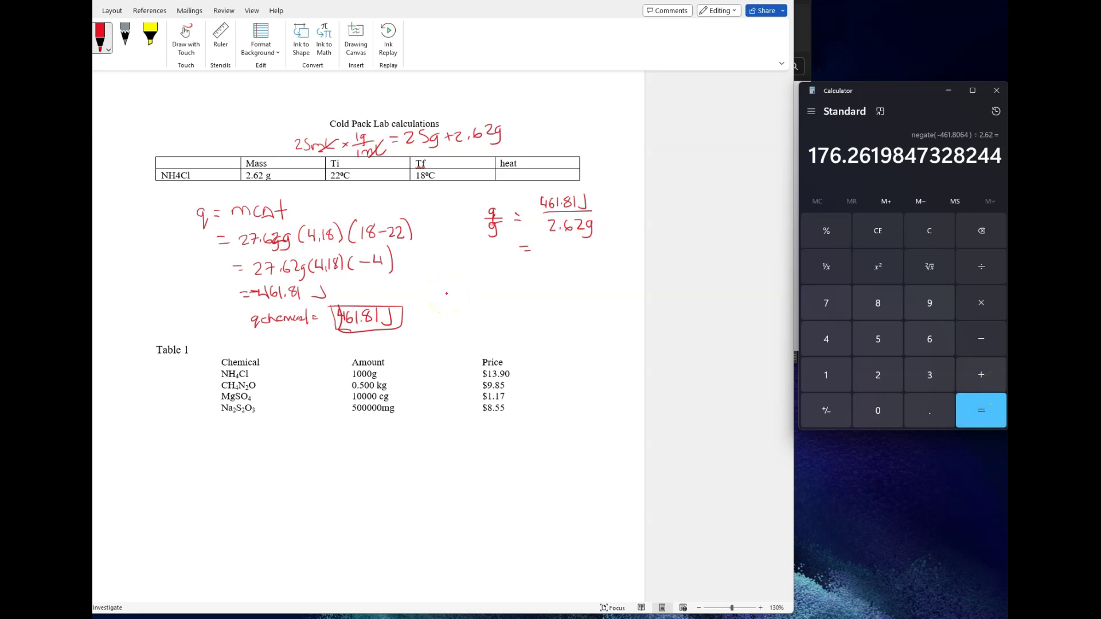
pyautogui.moveTo(549, 249)
pyautogui.mouseDown()
pyautogui.moveTo(550, 259)
pyautogui.moveTo(564, 253)
pyautogui.mouseUp()
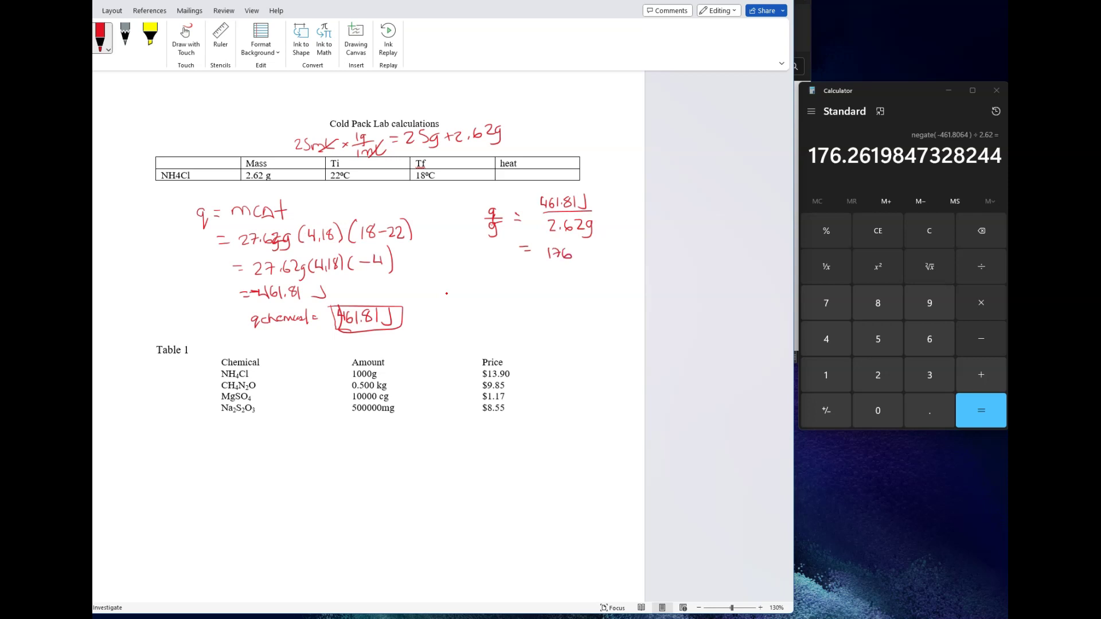
pyautogui.moveTo(580, 250)
pyautogui.mouseDown()
pyautogui.moveTo(592, 259)
pyautogui.moveTo(618, 246)
pyautogui.moveTo(607, 265)
pyautogui.mouseUp()
# Step: Set up the cost per gram of NH4Cl below Table 1 as $/g = $13.90 / 1000 g
pyautogui.moveTo(428, 444); pyautogui.dragTo(423, 451)
pyautogui.moveTo(427, 439)
pyautogui.mouseDown()
pyautogui.moveTo(427, 455)
pyautogui.moveTo(445, 456)
pyautogui.moveTo(428, 474)
pyautogui.mouseUp()
pyautogui.moveTo(484, 441)
pyautogui.mouseDown()
pyautogui.moveTo(512, 438)
pyautogui.moveTo(518, 456)
pyautogui.moveTo(531, 434)
pyautogui.mouseUp()
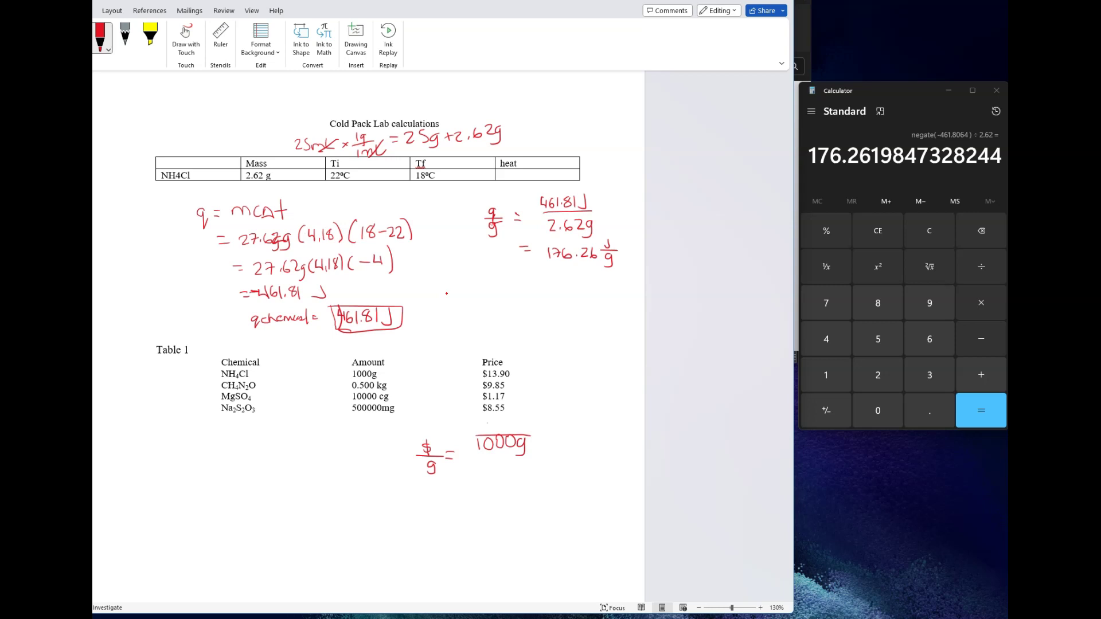
pyautogui.moveTo(491, 423)
pyautogui.mouseDown()
pyautogui.moveTo(489, 433)
pyautogui.moveTo(507, 434)
pyautogui.moveTo(517, 422)
pyautogui.moveTo(477, 431)
pyautogui.mouseUp()
pyautogui.moveTo(481, 419); pyautogui.dragTo(480, 436)
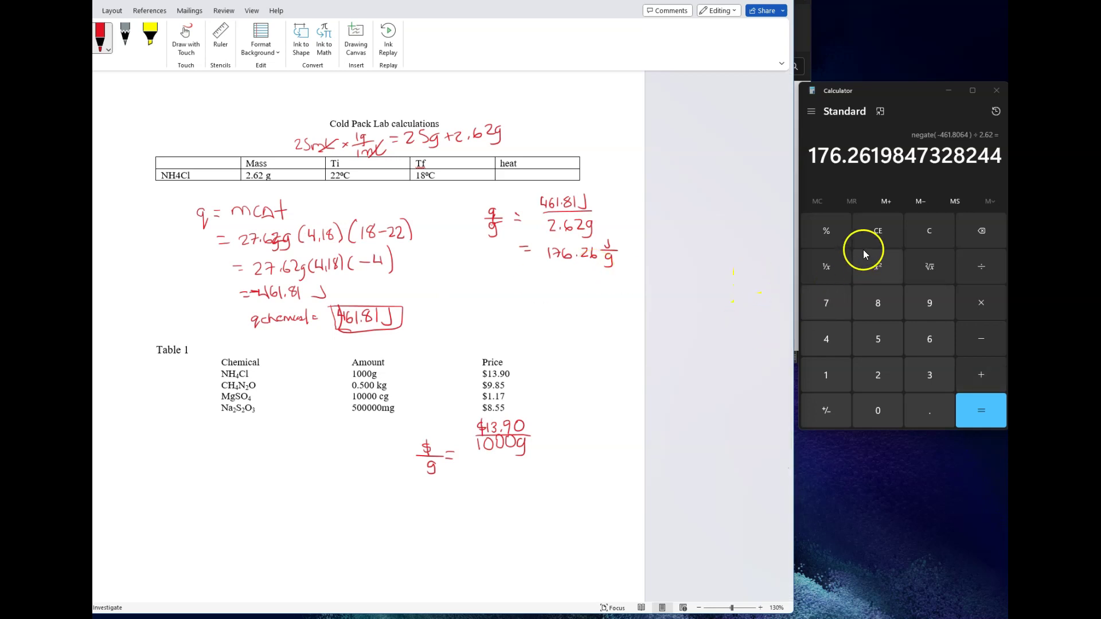
# Step: Clear Calculator and divide 13.90 by 1000
pyautogui.click(869, 230)
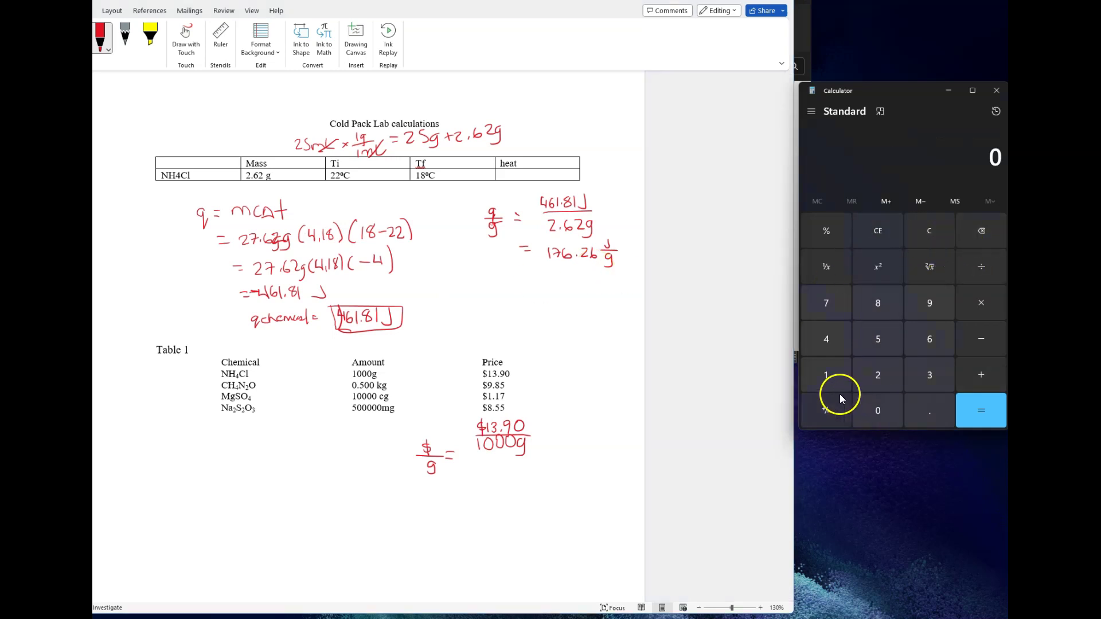
pyautogui.click(825, 381)
pyautogui.click(929, 375)
pyautogui.click(930, 410)
pyautogui.click(932, 302)
pyautogui.click(882, 411)
pyautogui.click(987, 267)
pyautogui.click(830, 379)
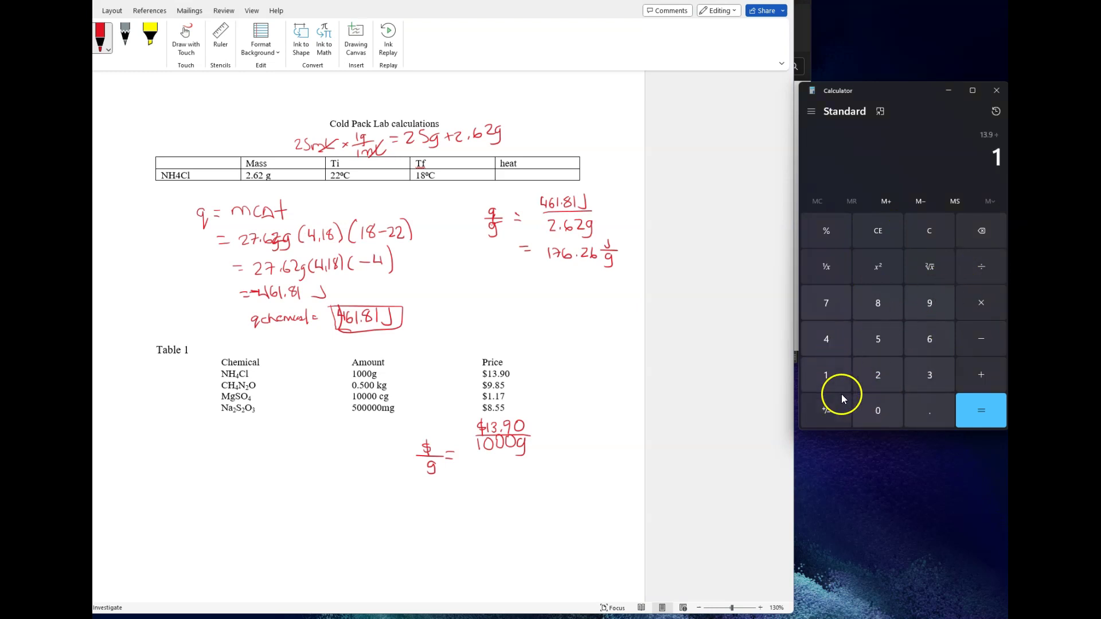
pyautogui.click(869, 407)
pyautogui.click(868, 408)
pyautogui.click(869, 407)
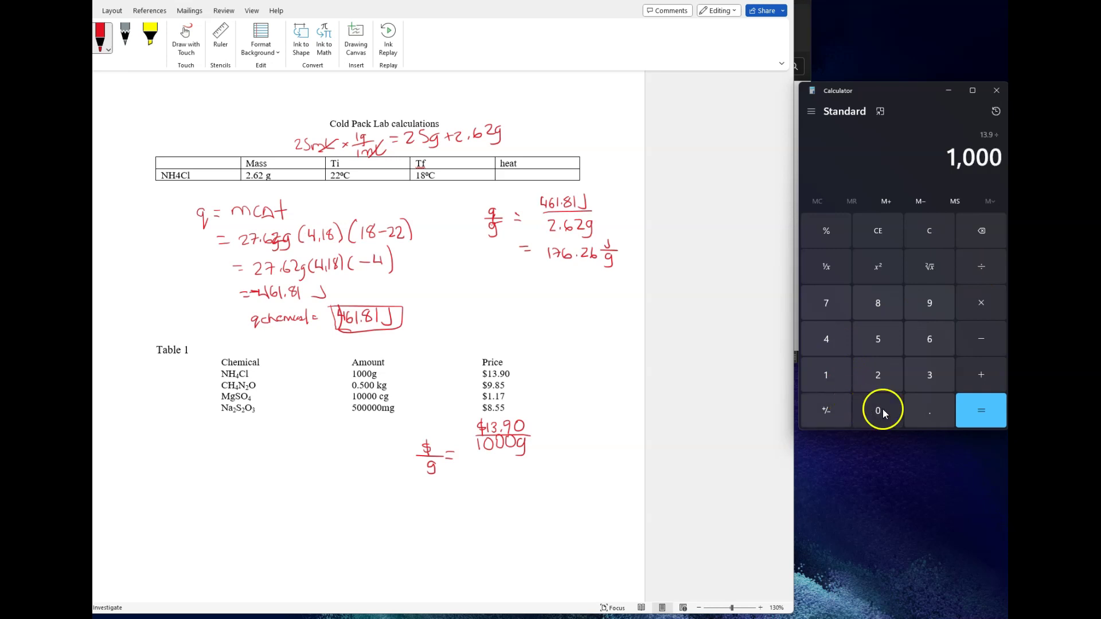
pyautogui.click(964, 403)
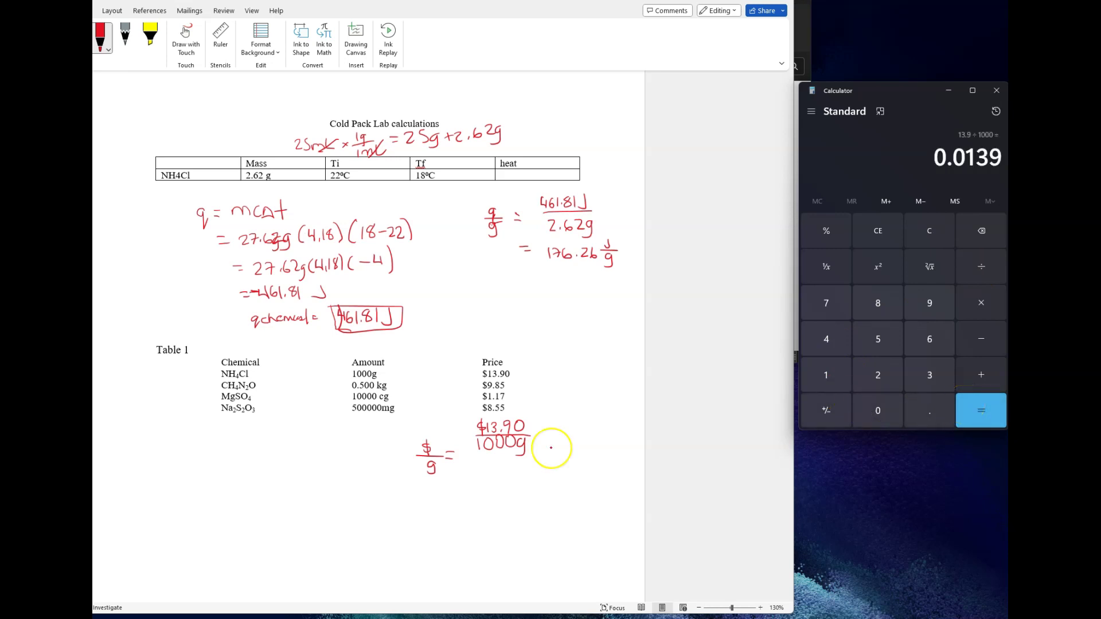
# Step: In the Word document, write = 0.014 and $0.014 / 1 g for the cost, and mark the kg, cg and mg amounts in Table 1
pyautogui.moveTo(538, 428); pyautogui.dragTo(546, 428)
pyautogui.moveTo(538, 434); pyautogui.dragTo(586, 428)
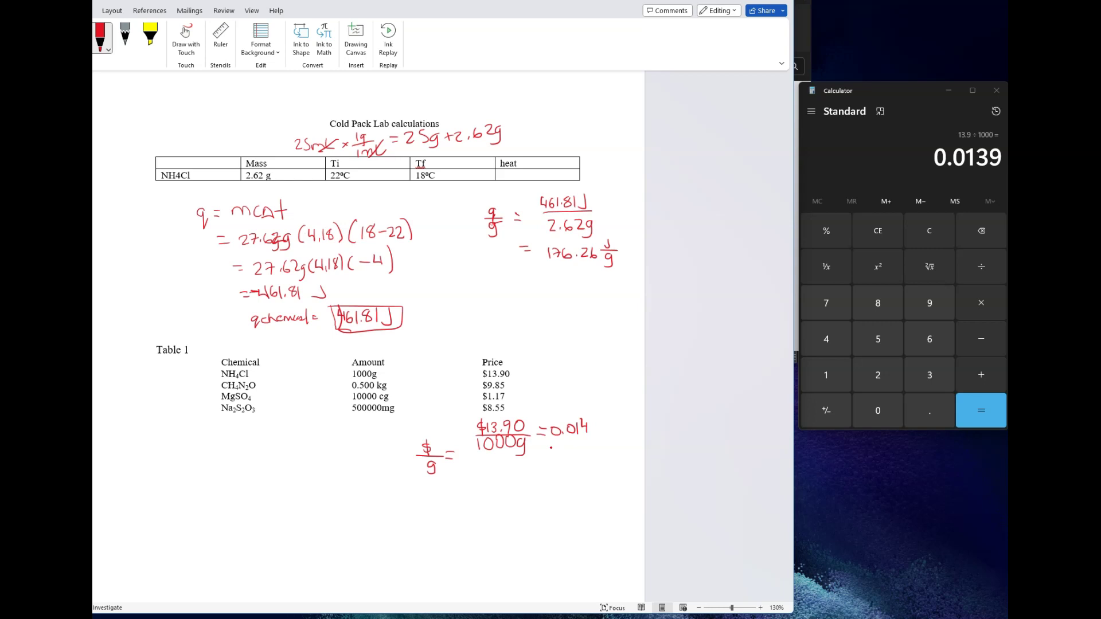
pyautogui.moveTo(529, 476)
pyautogui.mouseDown()
pyautogui.moveTo(525, 489)
pyautogui.moveTo(535, 476)
pyautogui.moveTo(565, 480)
pyautogui.mouseUp()
pyautogui.moveTo(563, 472)
pyautogui.mouseDown()
pyautogui.moveTo(563, 484)
pyautogui.moveTo(580, 484)
pyautogui.moveTo(553, 509)
pyautogui.mouseUp()
pyautogui.moveTo(386, 377)
pyautogui.mouseDown()
pyautogui.moveTo(402, 388)
pyautogui.moveTo(395, 411)
pyautogui.moveTo(402, 401)
pyautogui.mouseUp()
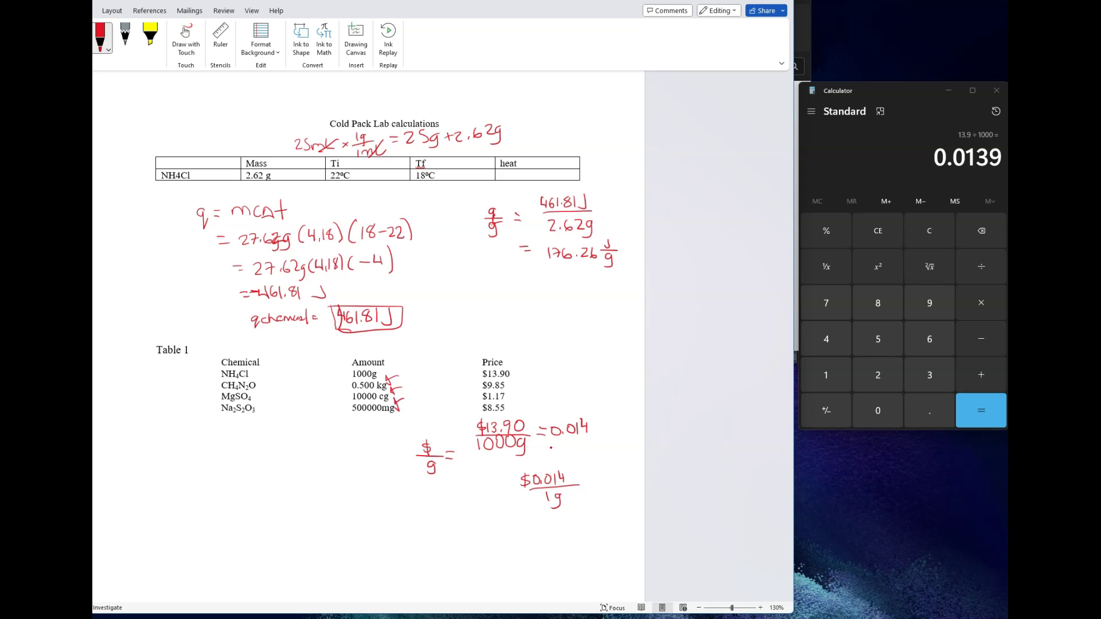